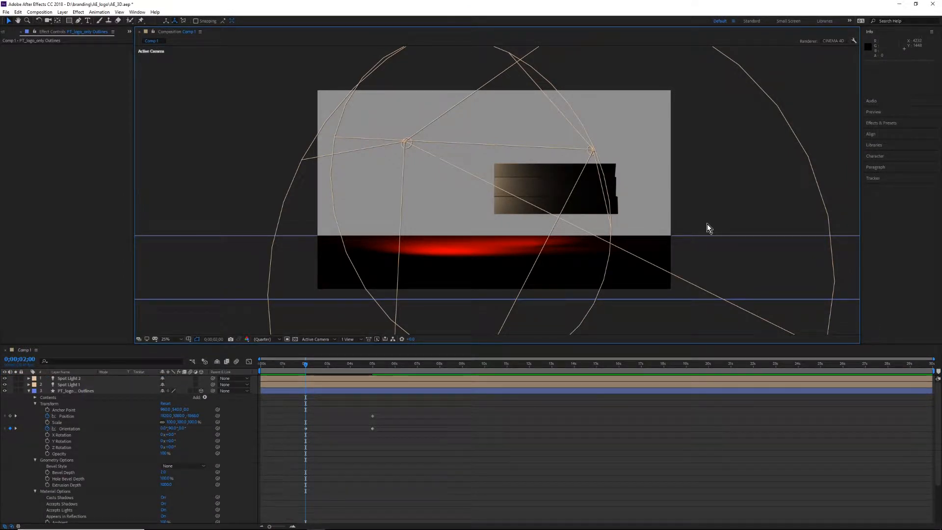
Scrub the logo animation from two to five seconds and collapse the expanded logo and spot light layers in the timeline.
drag(309, 364, 372, 366)
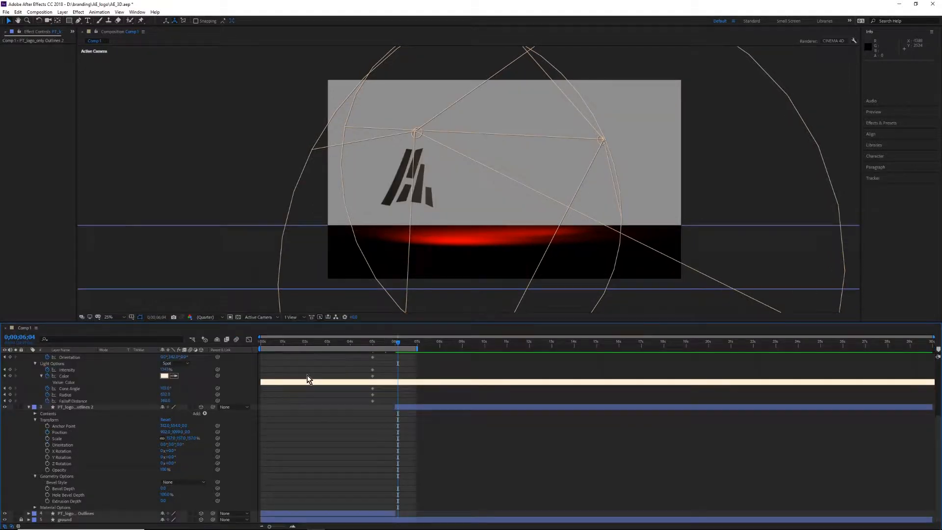
click(29, 408)
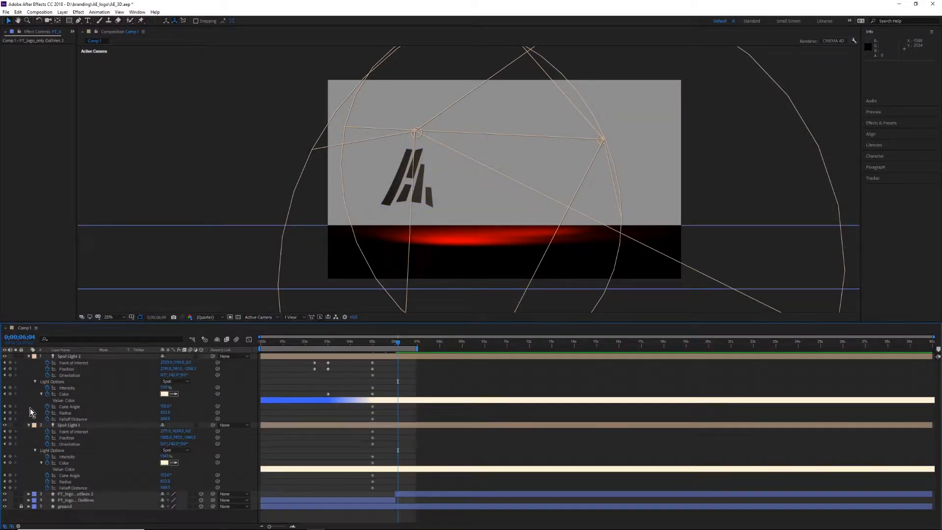
click(28, 357)
click(28, 363)
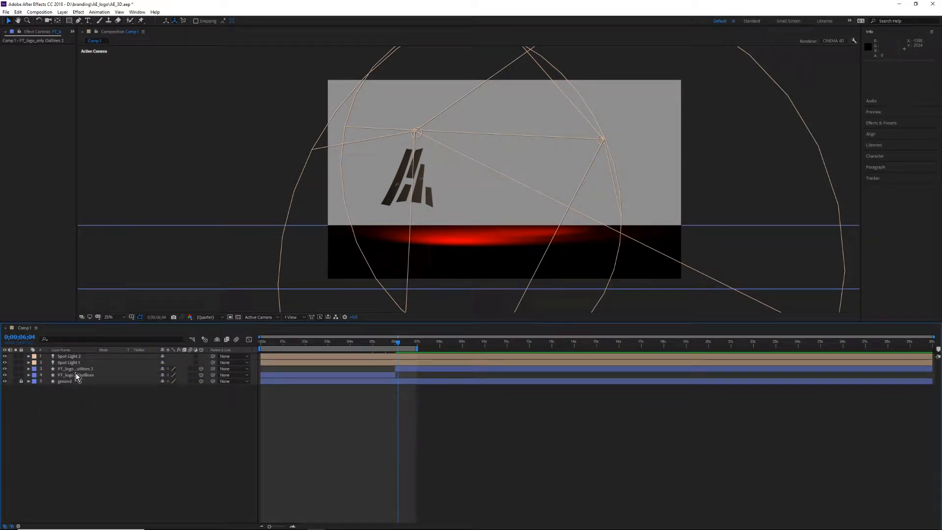
Create a text layer reading "Polytechnica" in white Agency FB Bold and place it beside the logo.
click(62, 13)
mouse_move(69, 20)
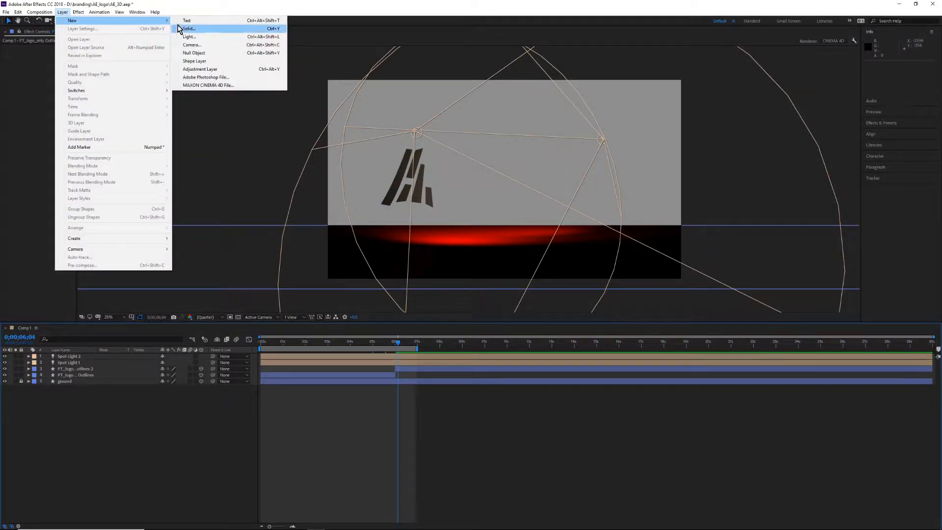
click(185, 20)
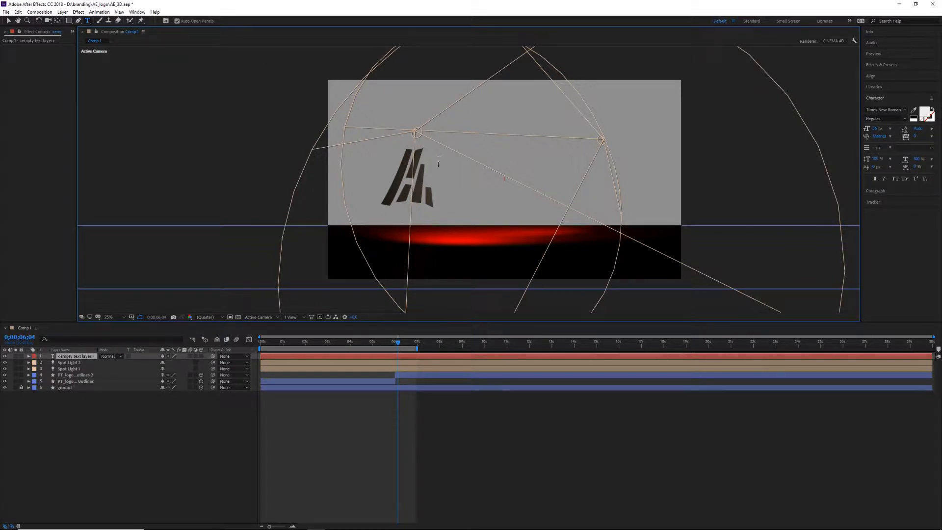
text(Polyte)
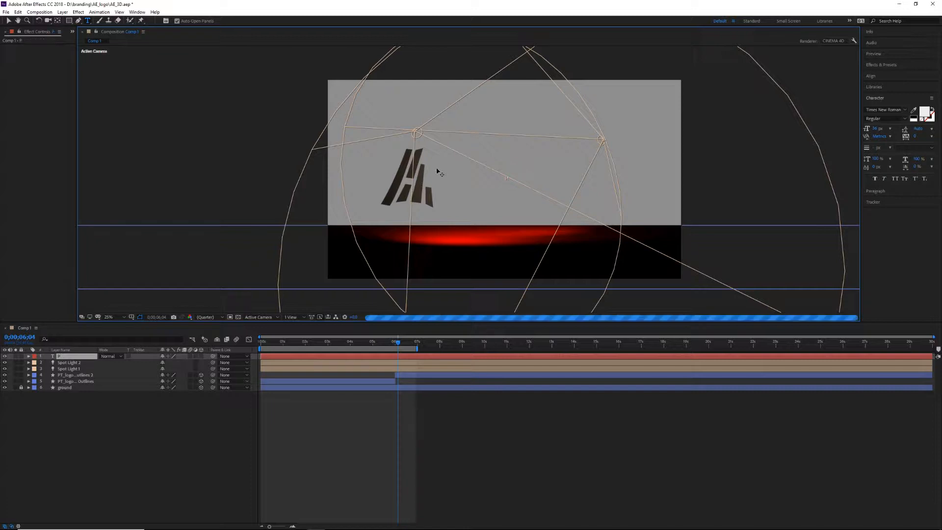
text(chnic)
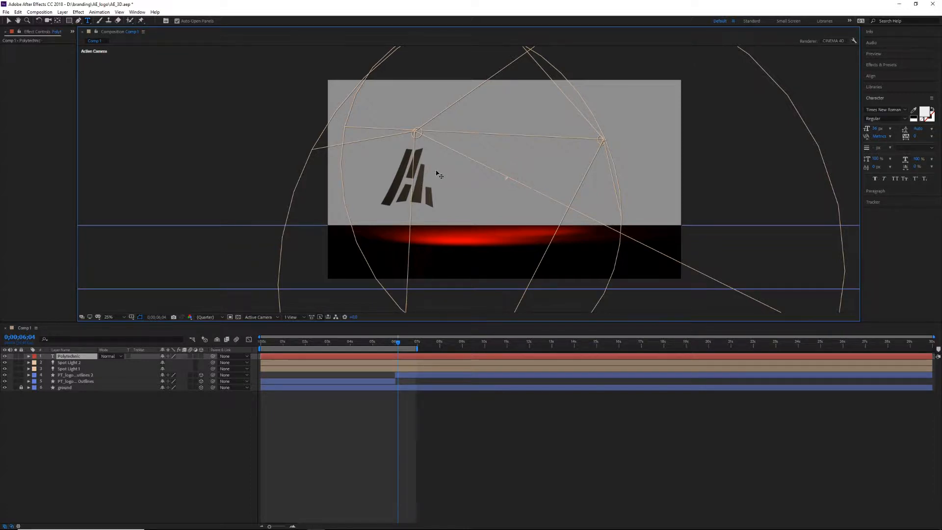
text(a)
click(29, 356)
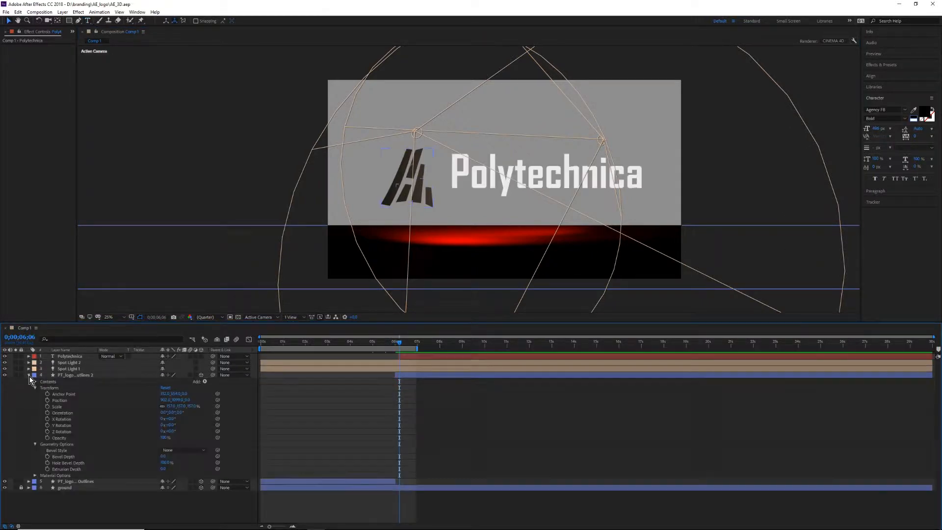
click(28, 376)
Add a two-node camera with the 50 mm preset and expand its transform properties.
click(63, 12)
mouse_move(71, 22)
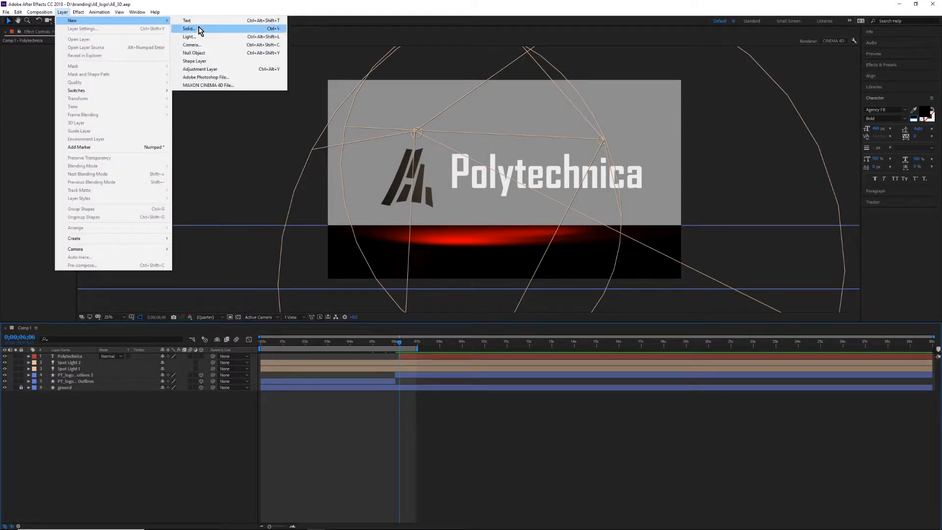
click(201, 45)
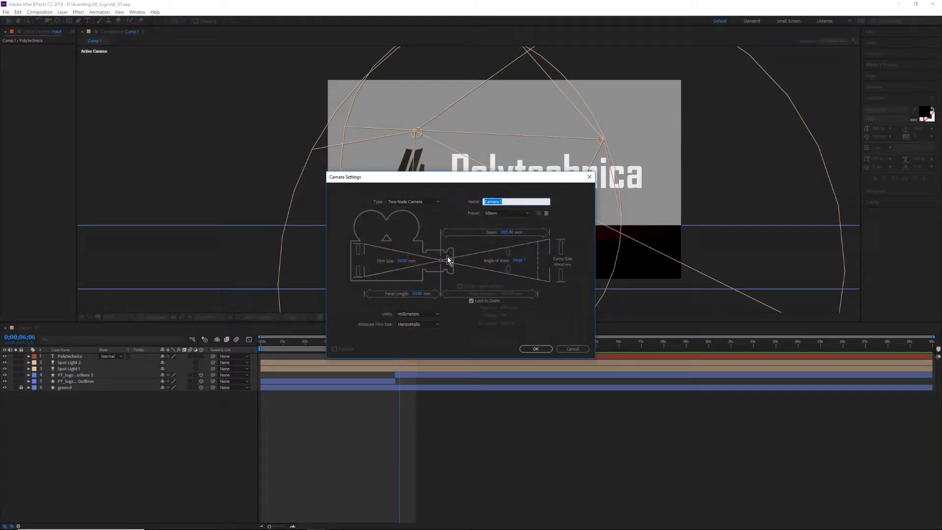
click(544, 348)
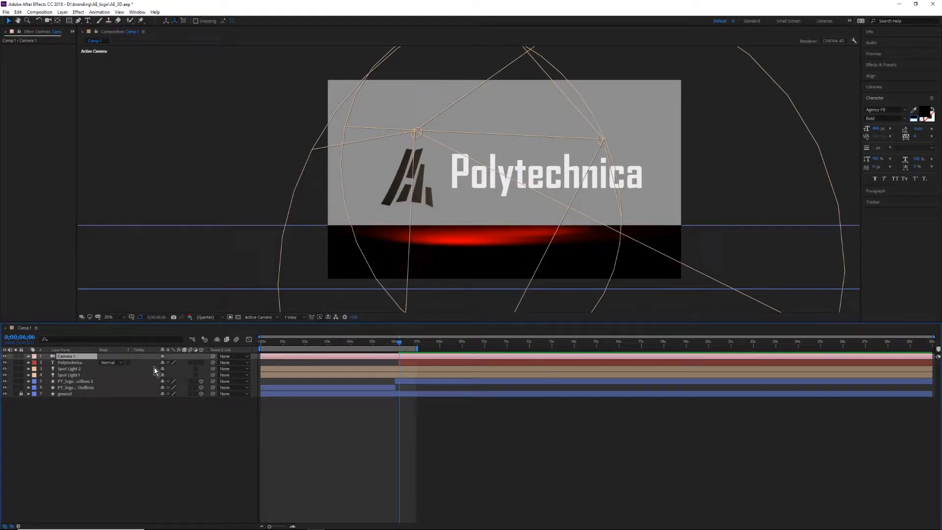
click(29, 356)
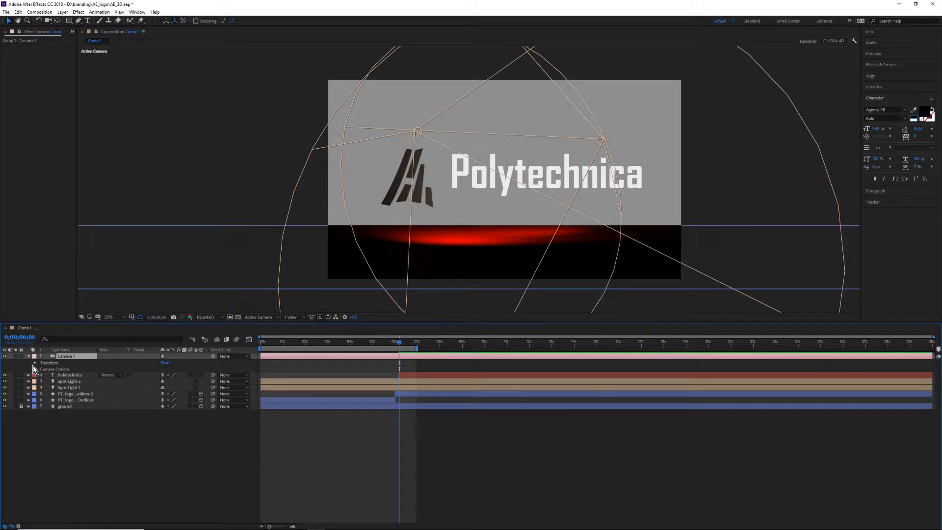
click(35, 363)
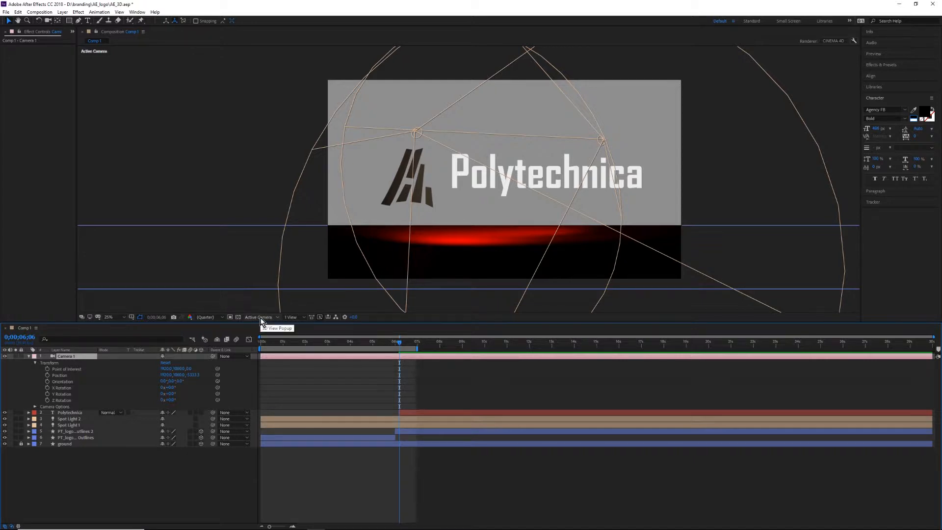
Split the composition viewer into two horizontal views, showing the Top view beside the Camera 1 view.
click(292, 318)
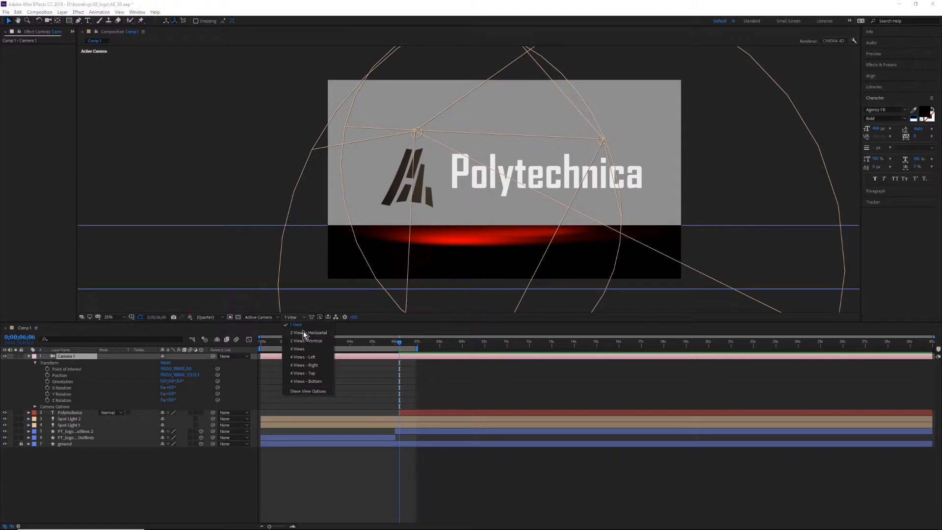
click(303, 333)
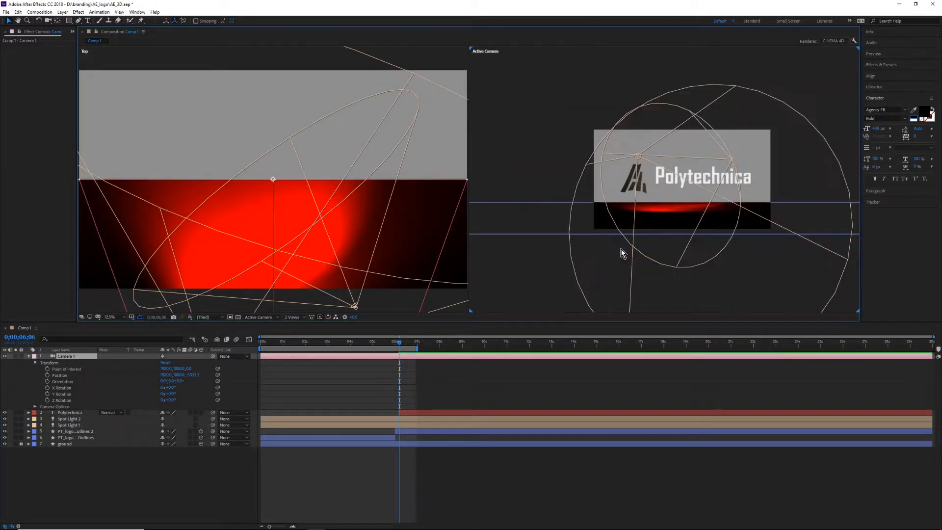
scroll(731, 225, up, 2)
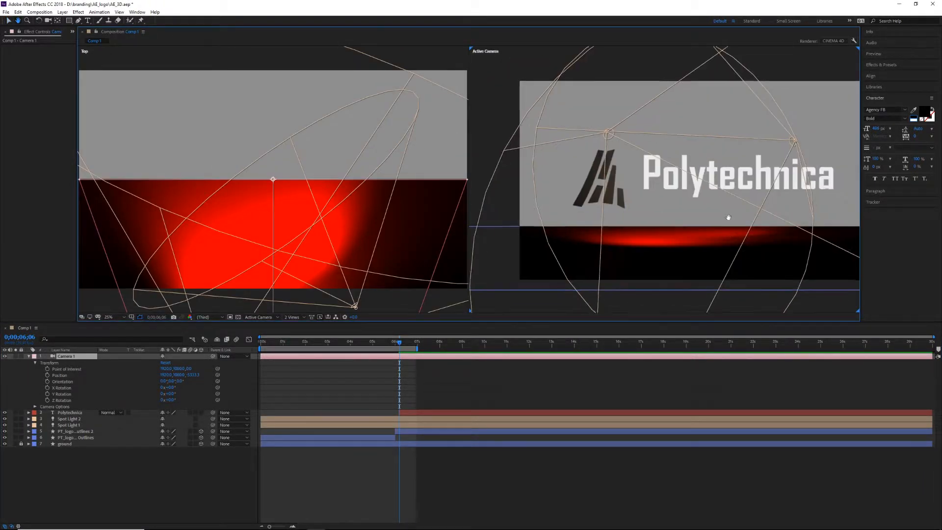
drag(651, 248, 630, 250)
click(278, 318)
click(265, 338)
click(304, 248)
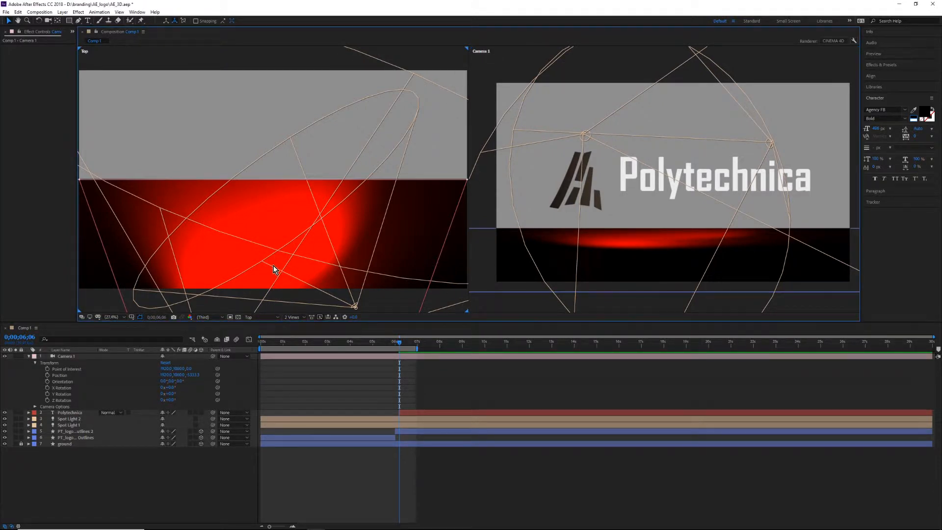
mouse_move(273, 262)
mouse_down()
mouse_move(269, 238)
mouse_move(273, 260)
mouse_up()
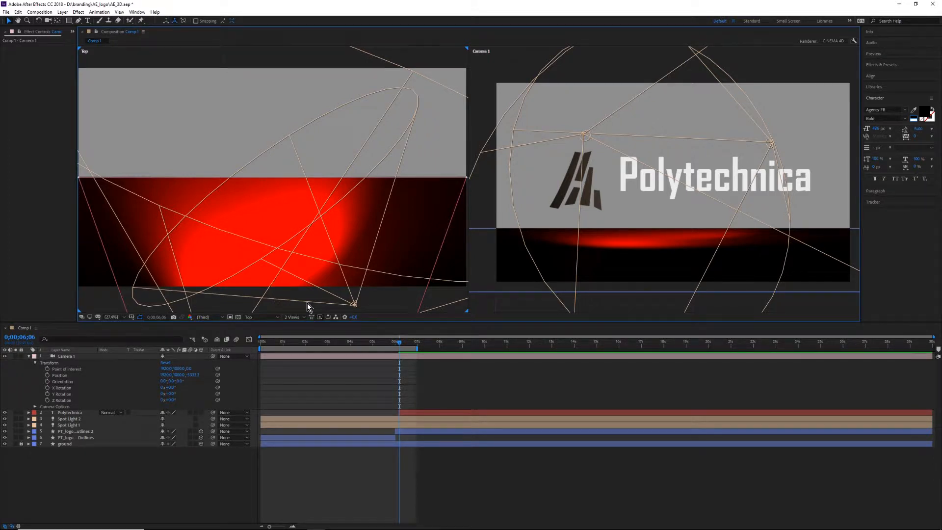
Enlarge the ground layer's scale and move it back along its Z position, away from the camera.
click(29, 444)
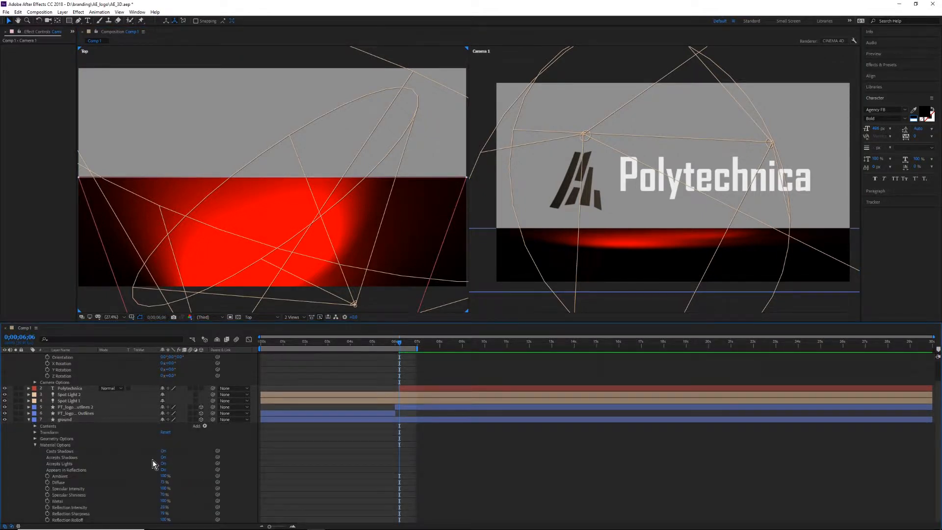
click(35, 432)
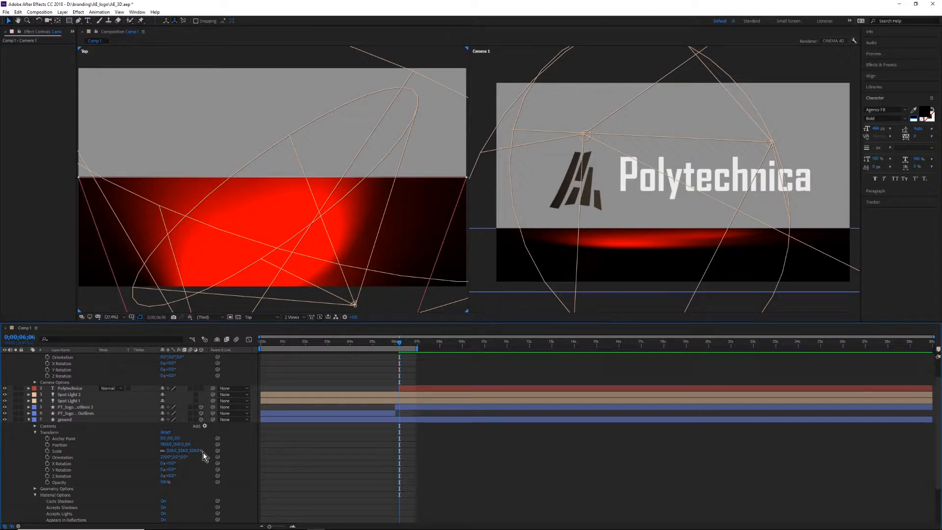
drag(197, 452, 234, 445)
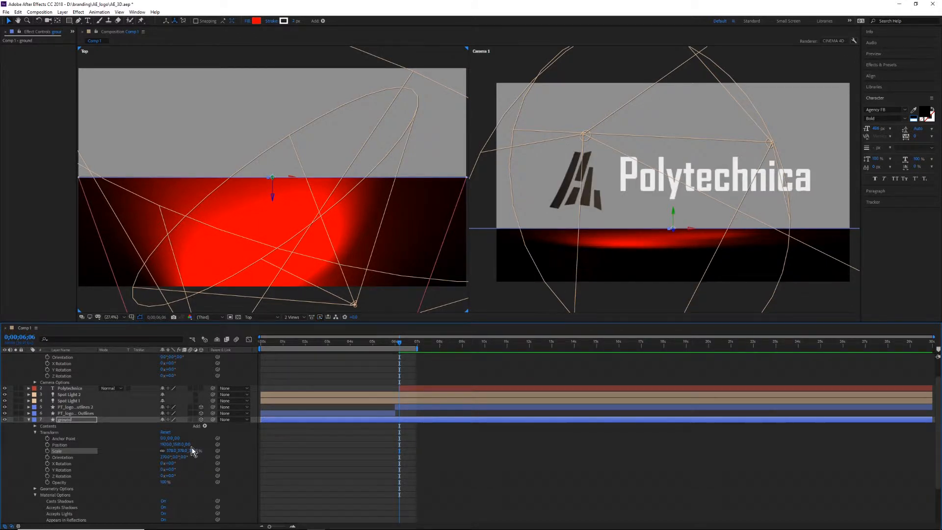
drag(187, 444, 576, 408)
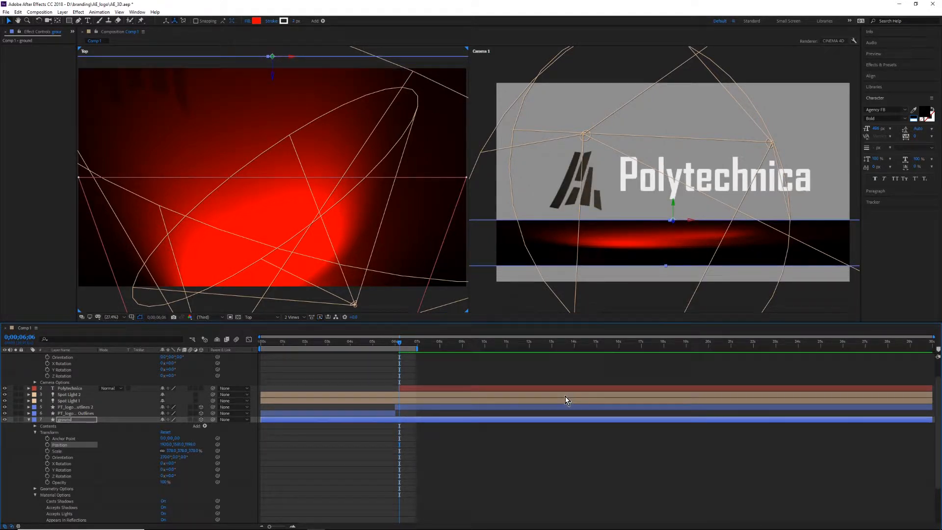
Examine the text layer and the logo animation between four and six seconds in the Top and Camera 1 views.
click(83, 388)
scroll(299, 200, down, 5)
scroll(294, 195, up, 5)
scroll(289, 192, down, 3)
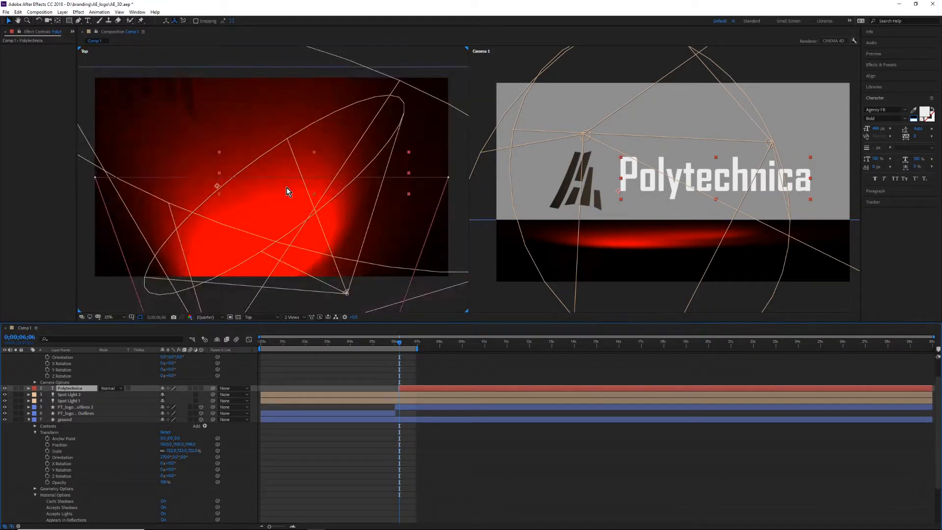
scroll(275, 187, up, 1)
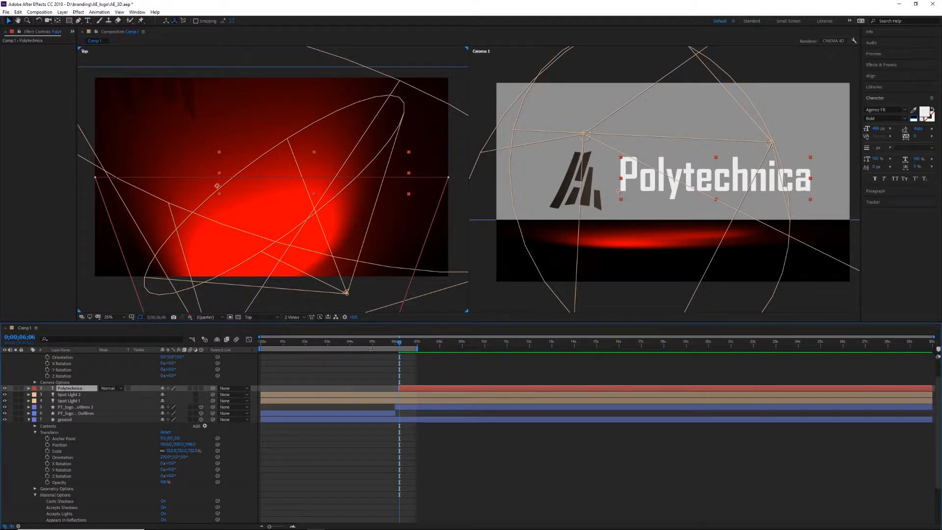
click(351, 341)
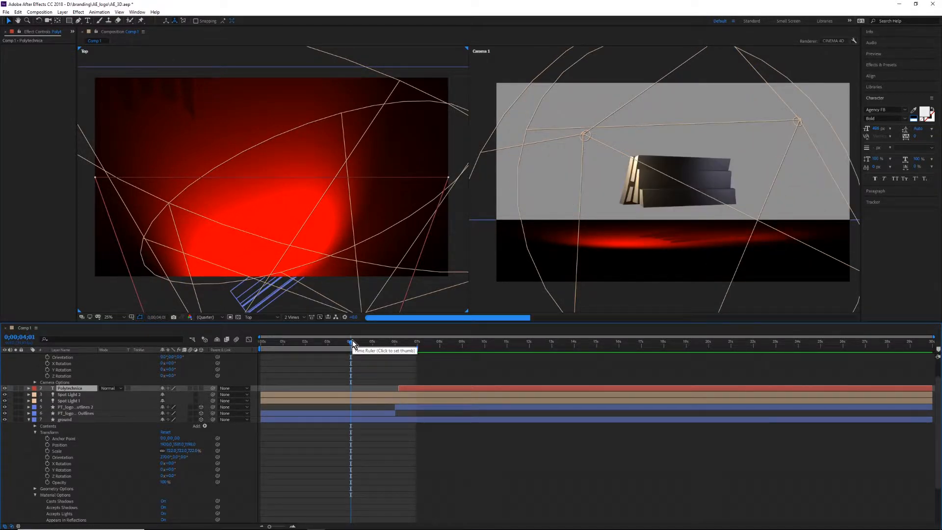
click(397, 339)
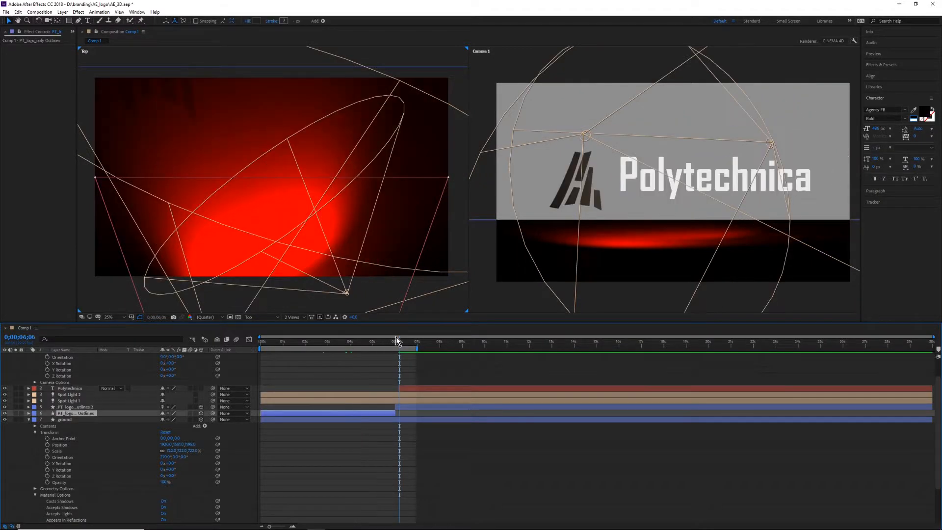
scroll(127, 372, up, 2)
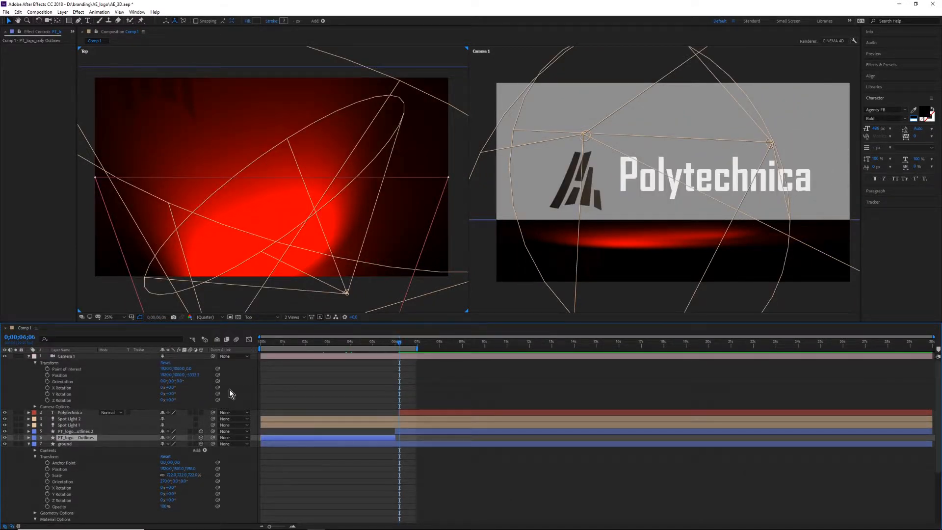
At 0;00;03;14, add keyframes for Camera 1's point of interest, position, orientation, X, Y and Z rotation, and aperture.
drag(399, 340, 339, 344)
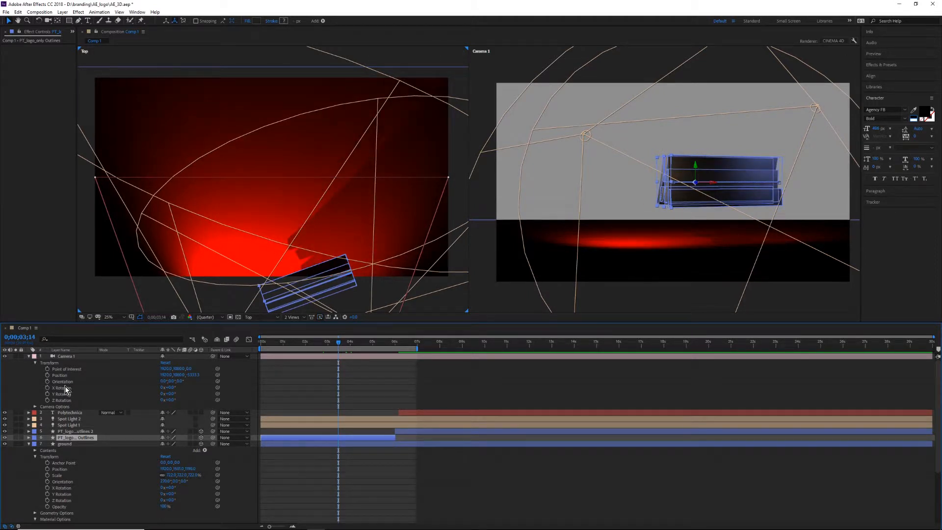
click(47, 369)
click(47, 375)
click(47, 382)
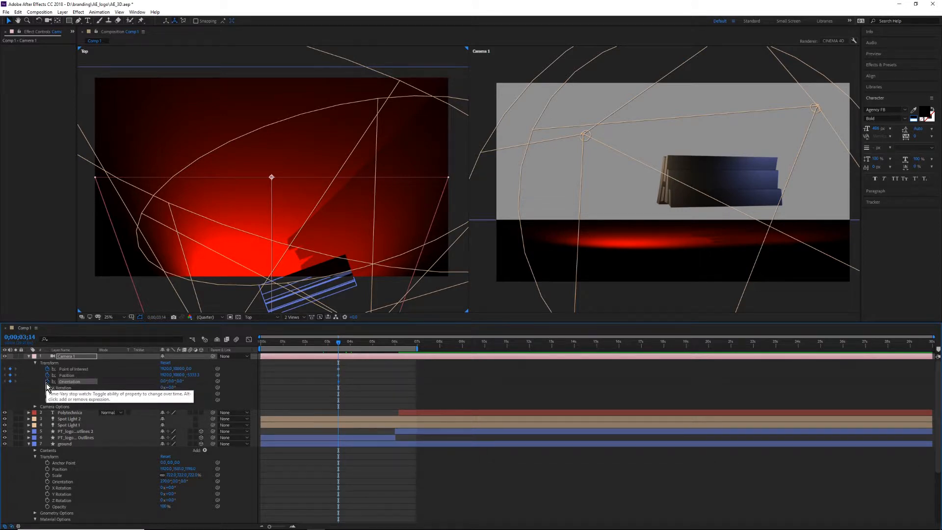
click(47, 388)
click(47, 394)
click(47, 400)
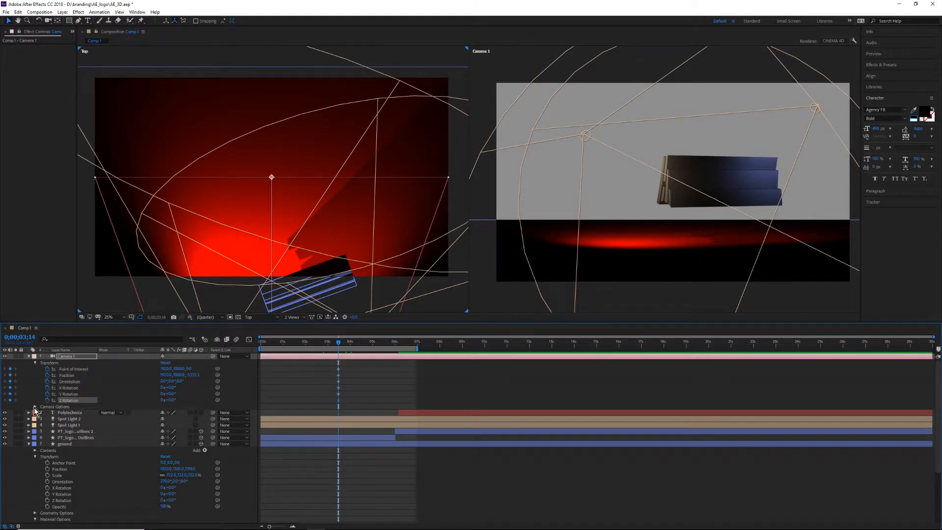
click(35, 407)
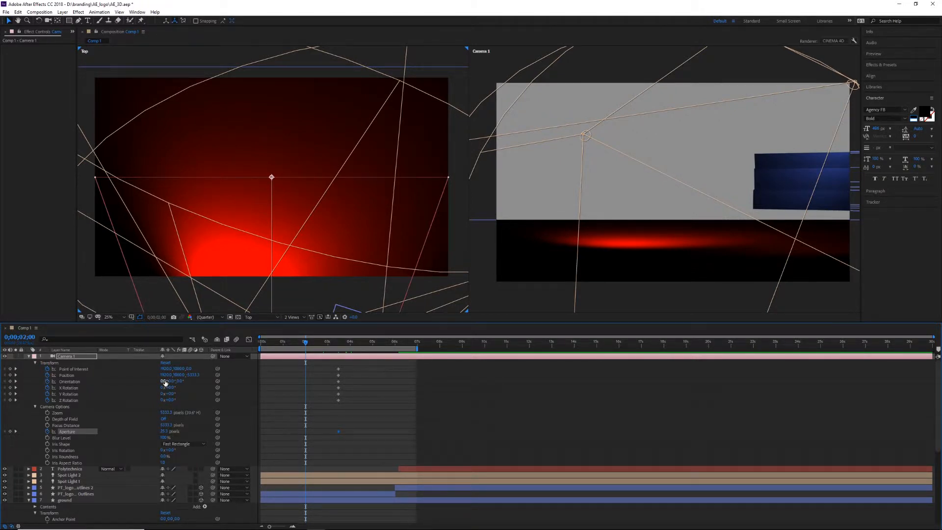
Using the Left view, raise the camera above the logo at 0;00;02;01 and adjust its point of interest along Z.
drag(165, 382, 158, 379)
click(278, 318)
click(267, 353)
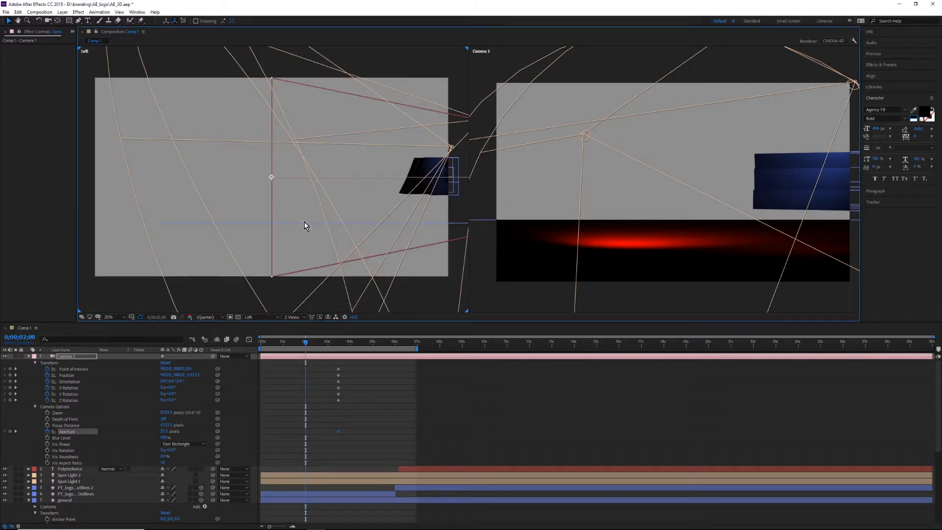
key(comma)
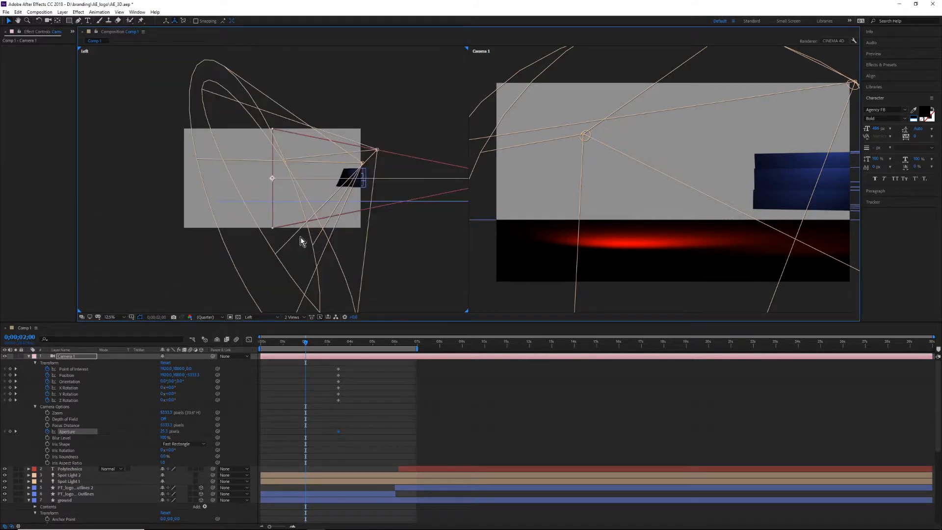
key(comma)
key(period)
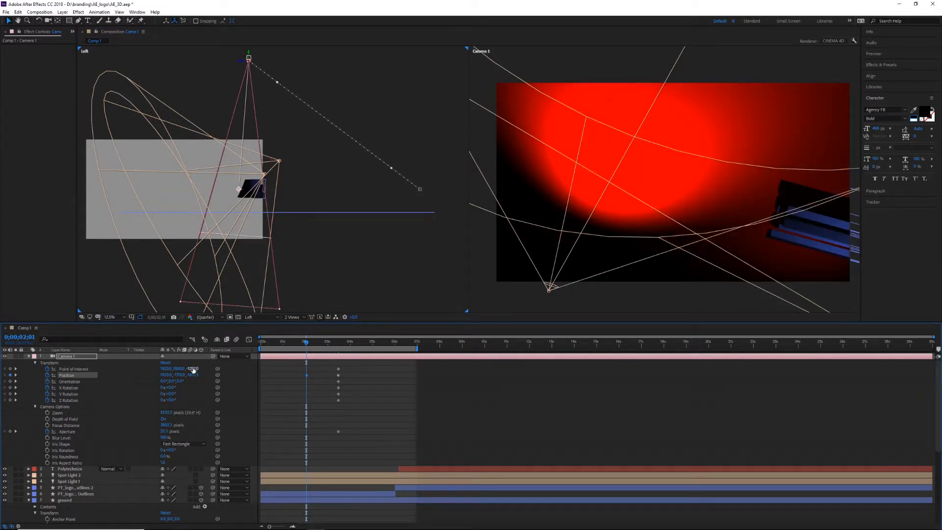
drag(193, 369, 248, 362)
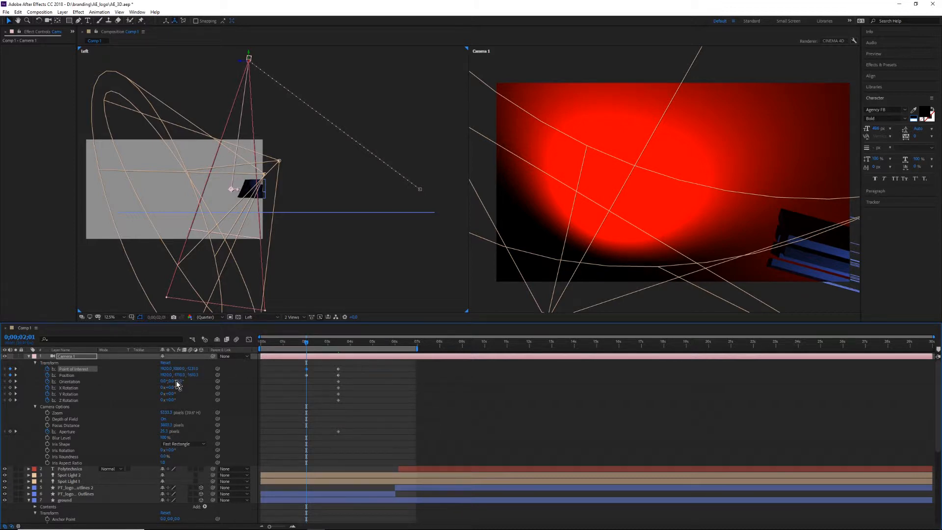
At 0;00;02;01, adjust the Z values of Camera 1's position and point of interest to bring the camera directly above its target.
drag(193, 375, 296, 357)
click(194, 369)
text(0)
key(Return)
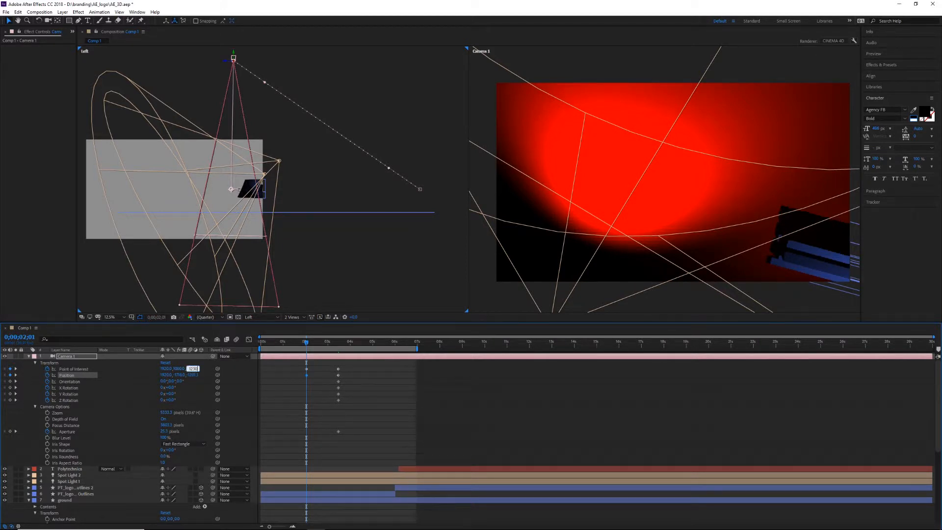
drag(199, 370, 197, 369)
click(198, 369)
click(192, 376)
text(12)
click(190, 375)
text(-)
key(Return)
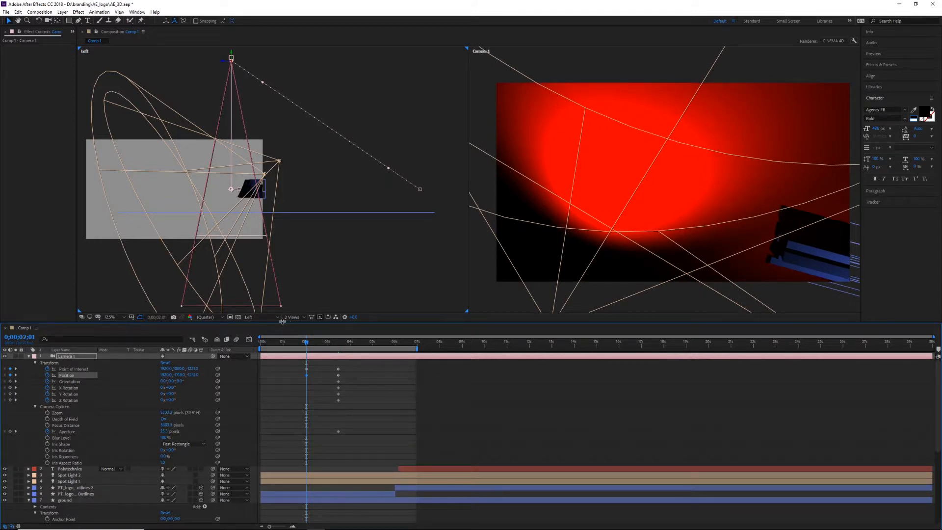
Set Camera 1's point of interest Z to -1250, match its position Z closely to it, and raise the camera higher above the logo.
click(193, 369)
text(-)
text(3250)
key(Return)
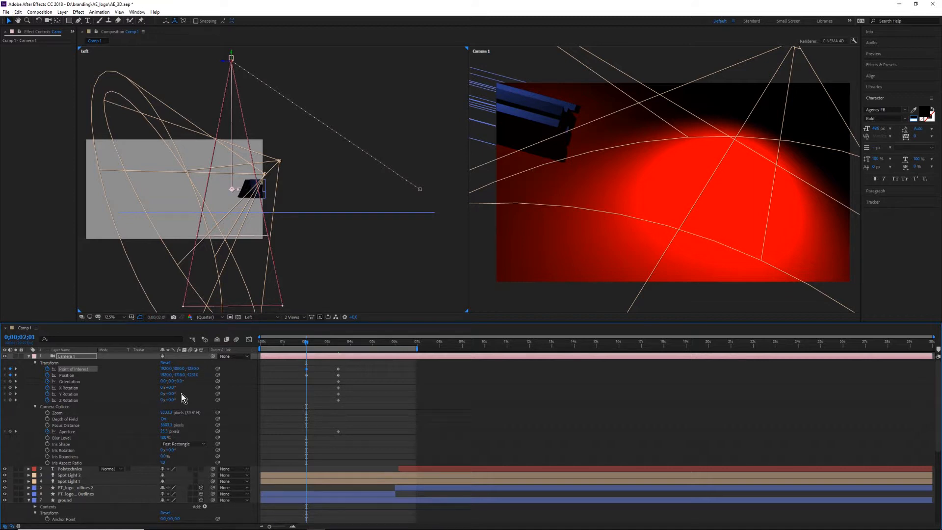
click(193, 375)
text(-1260)
key(Return)
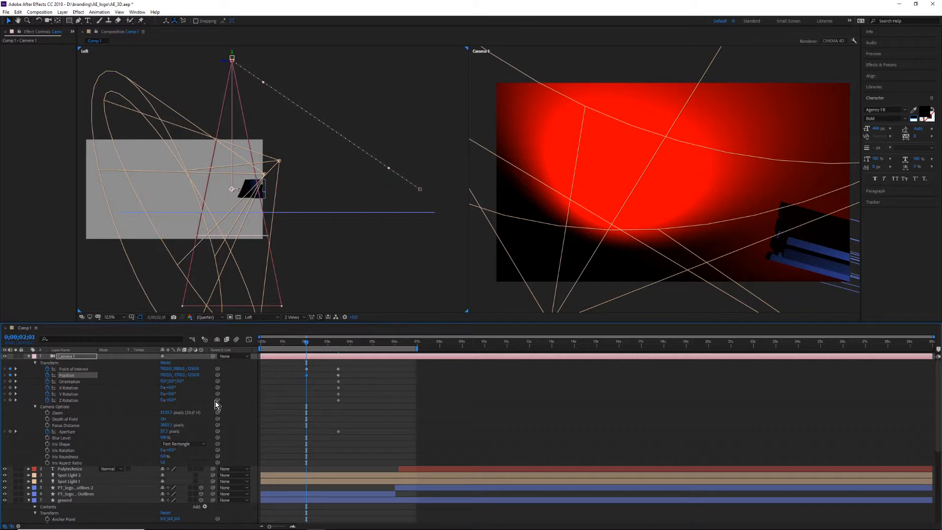
drag(188, 375, 34, 362)
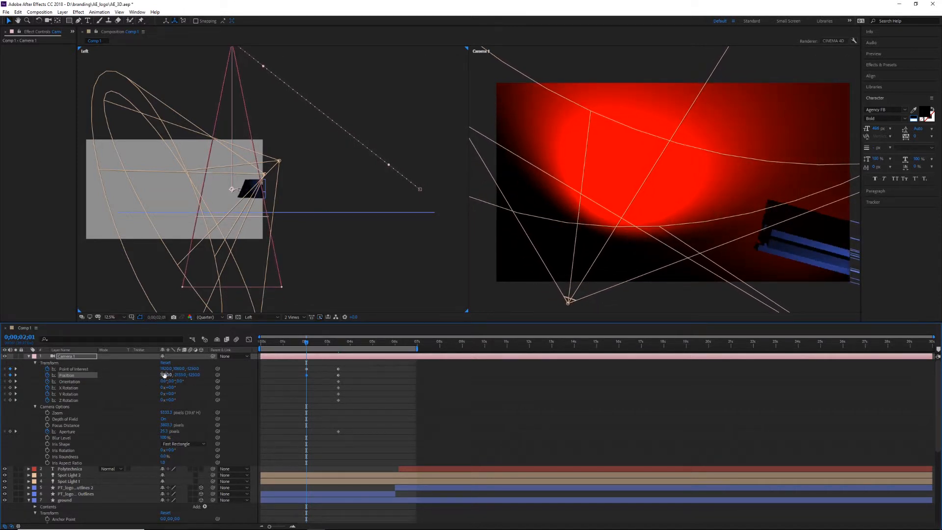
Examine Spot Light 1's properties and the camera move between 0;00;00;23 and 0;00;03;17 in the Left and Camera 1 views.
click(278, 346)
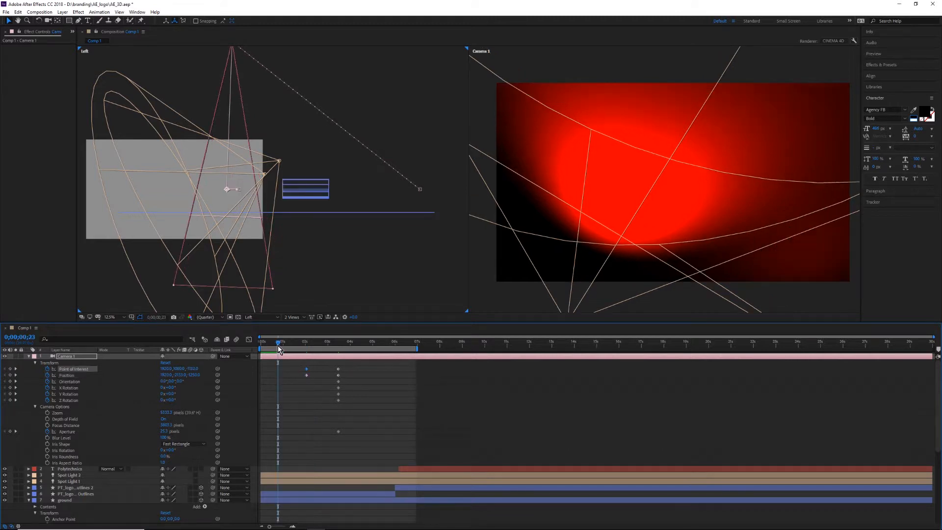
click(29, 482)
scroll(318, 375, down, 5)
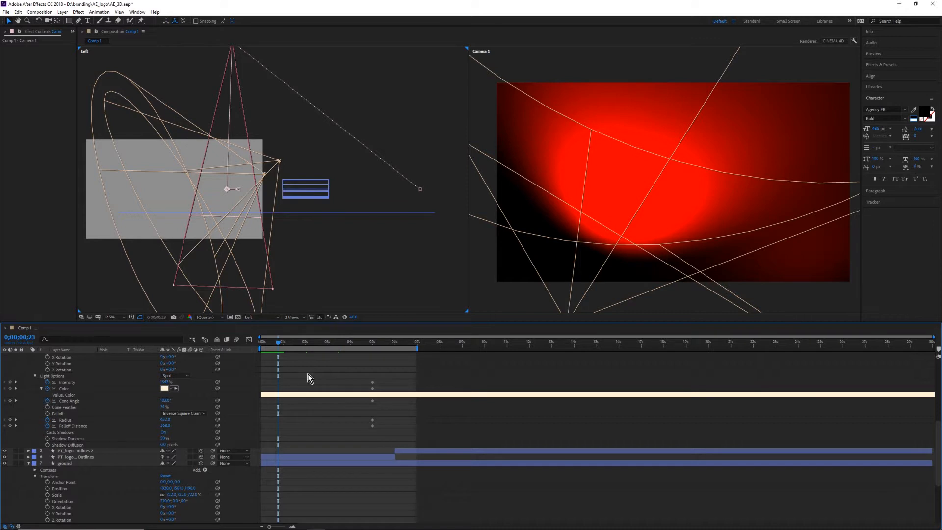
drag(305, 345, 341, 335)
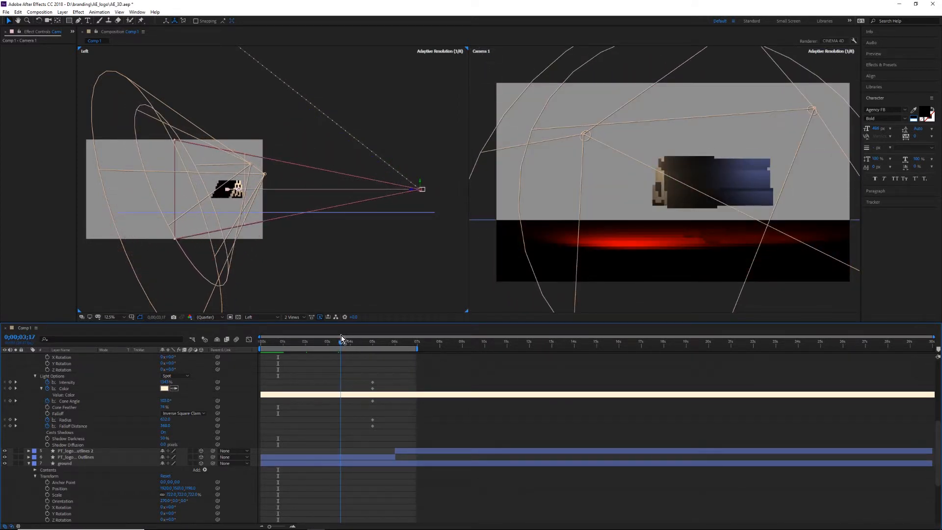
drag(340, 334, 330, 334)
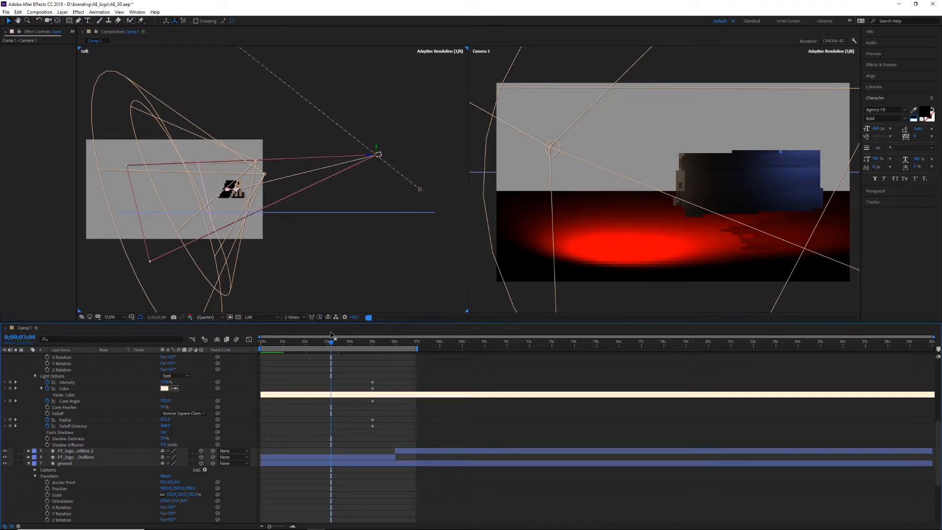